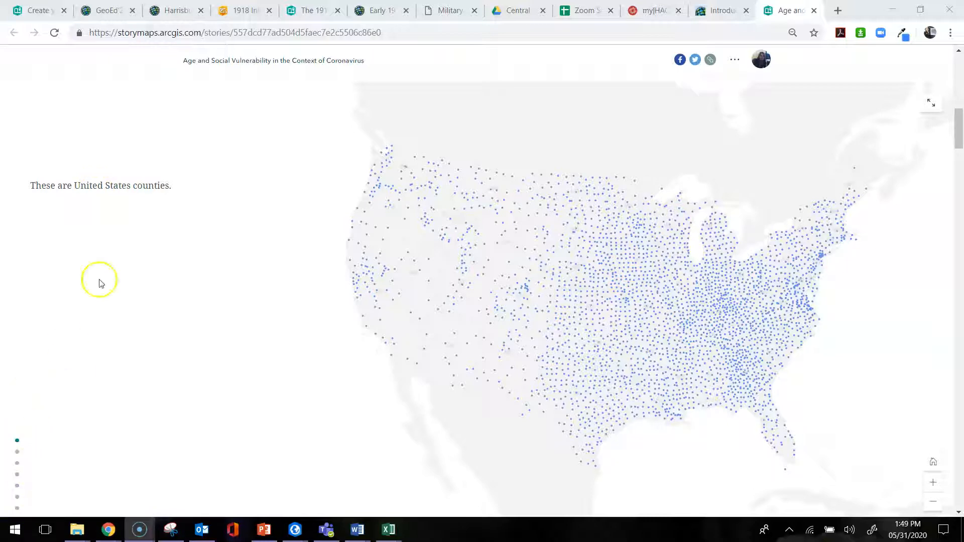
Read through the county map narrative of the example story "Age and Social Vulnerability in the Context of Coronavirus".
{"action": "scroll", "coordinate": [99, 283], "scroll_direction": "down", "scroll_amount": 5}
{"action": "scroll", "coordinate": [99, 282], "scroll_direction": "down", "scroll_amount": 5}
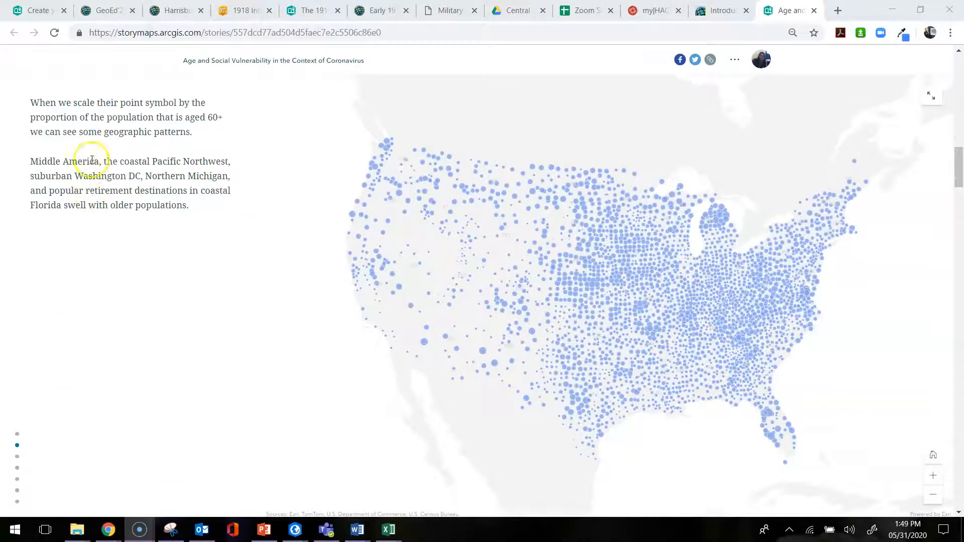
{"action": "scroll", "coordinate": [92, 159], "scroll_direction": "down", "scroll_amount": 5}
{"action": "scroll", "coordinate": [131, 155], "scroll_direction": "down", "scroll_amount": 5}
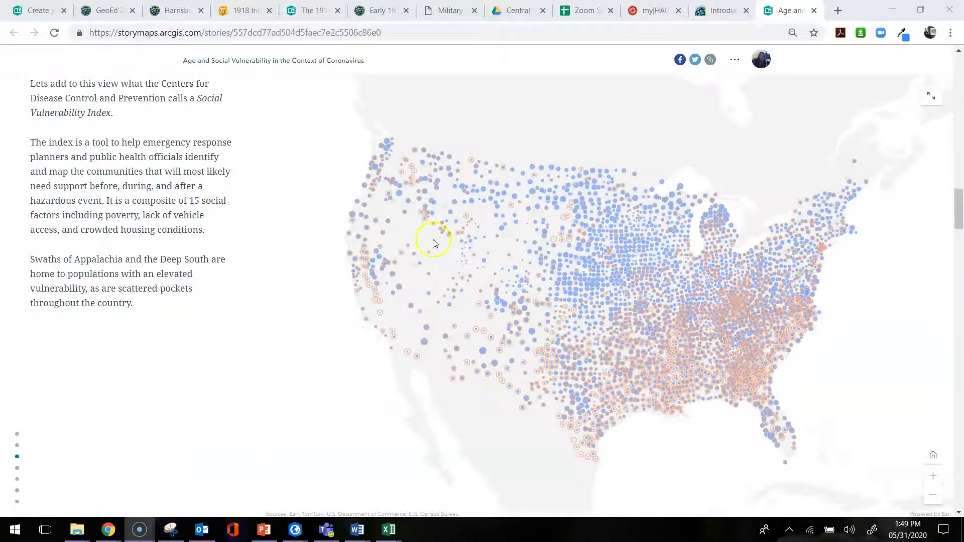
{"action": "scroll", "coordinate": [256, 278], "scroll_direction": "down", "scroll_amount": 6}
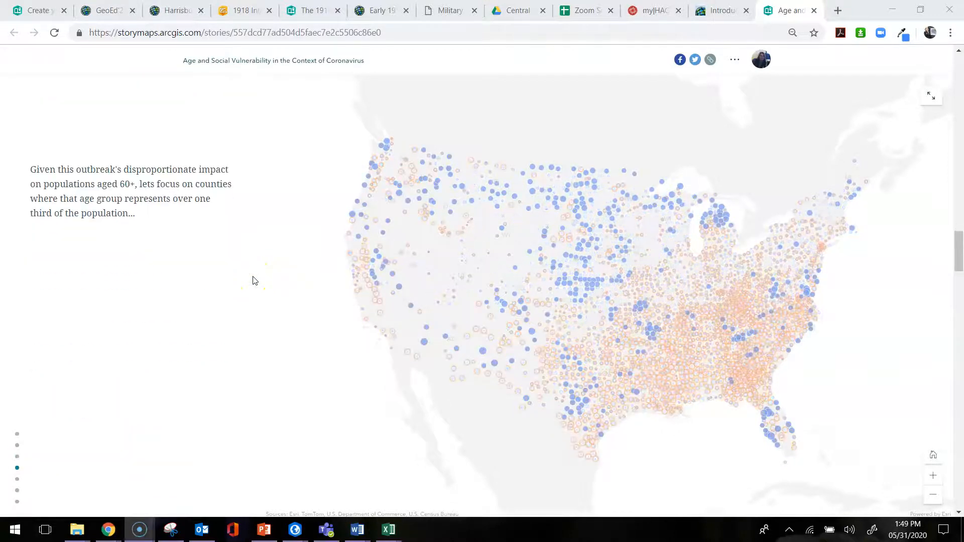
Switch to the 1918 Influenza Pandemic story and insert a sidecar with the Floating panel layout beneath the "The Three Waves" heading.
{"action": "left_click", "coordinate": [309, 12]}
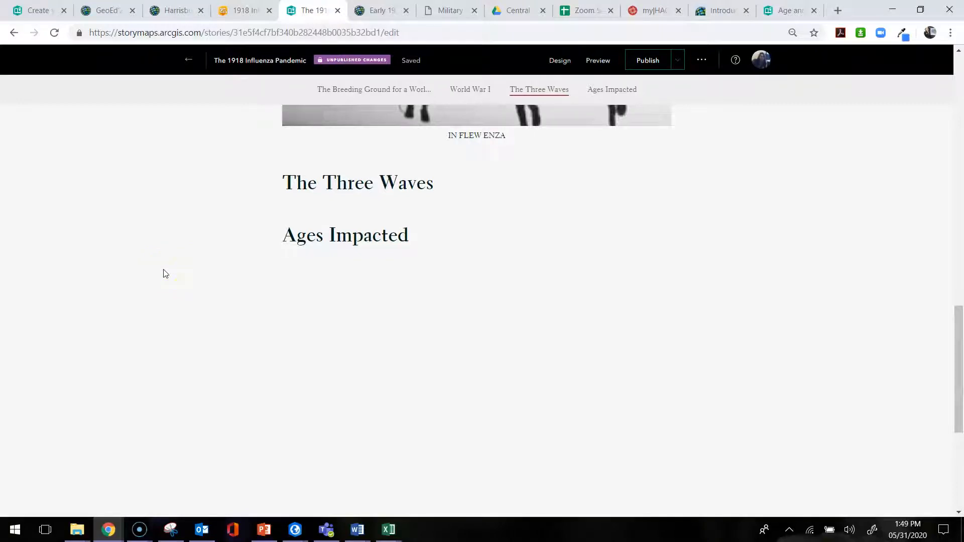
{"action": "mouse_move", "coordinate": [273, 210]}
{"action": "left_click", "coordinate": [271, 206]}
{"action": "left_click", "coordinate": [324, 398]}
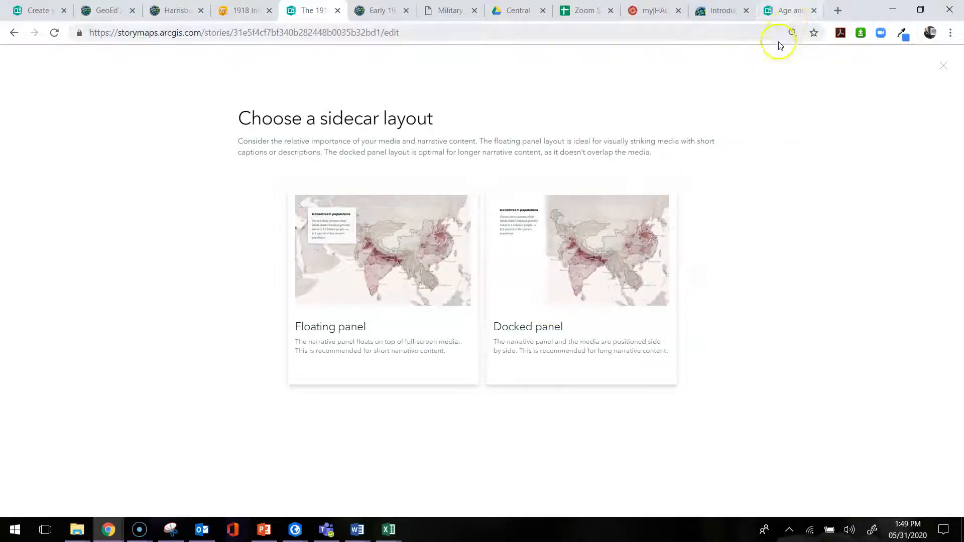
{"action": "left_click", "coordinate": [558, 344]}
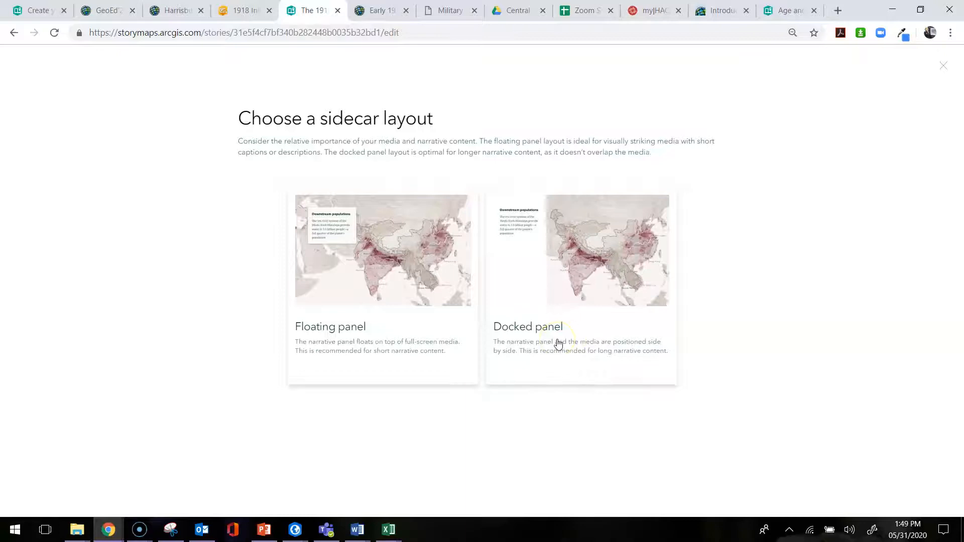
{"action": "left_click", "coordinate": [349, 313]}
{"action": "left_click", "coordinate": [357, 301]}
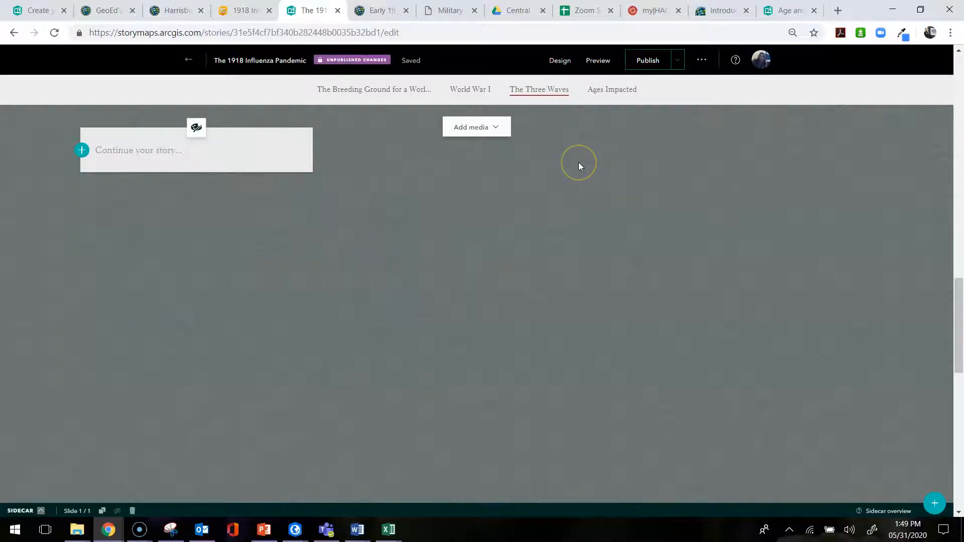
{"action": "left_click", "coordinate": [124, 154]}
{"action": "left_click", "coordinate": [125, 154]}
{"action": "left_click", "coordinate": [461, 137]}
{"action": "left_click", "coordinate": [932, 506]}
{"action": "left_click", "coordinate": [933, 509]}
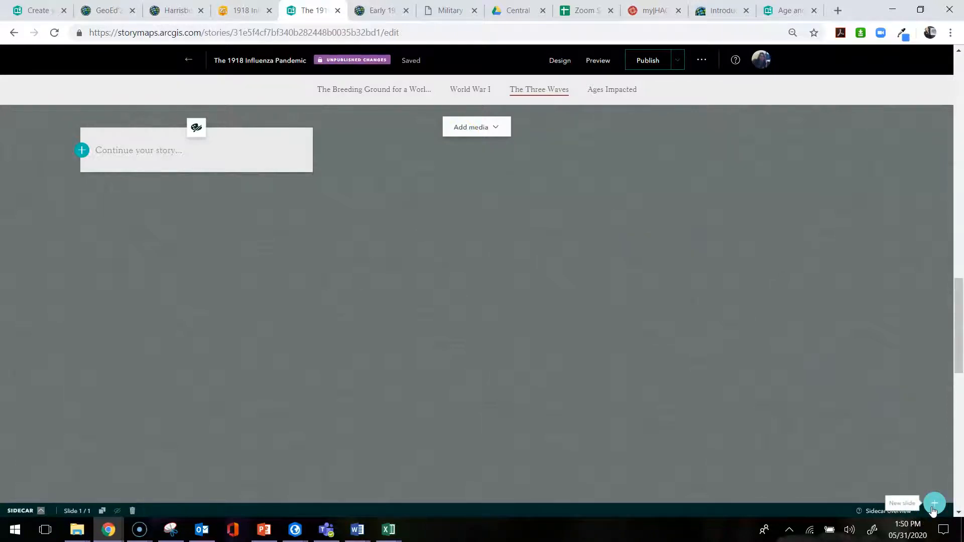
{"action": "scroll", "coordinate": [862, 499], "scroll_direction": "down", "scroll_amount": 1}
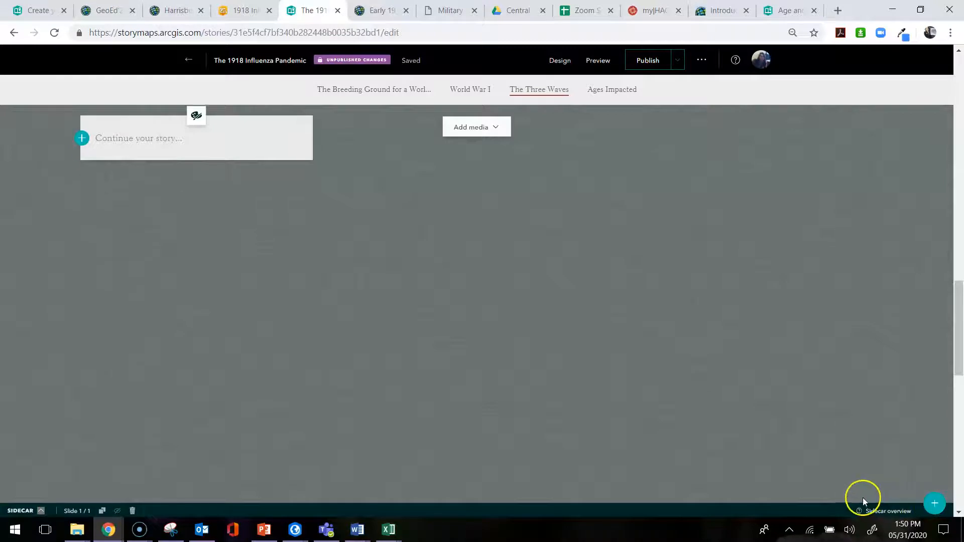
{"action": "left_click", "coordinate": [83, 511]}
{"action": "left_click", "coordinate": [83, 512]}
{"action": "left_click", "coordinate": [84, 512]}
{"action": "left_click", "coordinate": [133, 515]}
{"action": "left_click", "coordinate": [133, 515]}
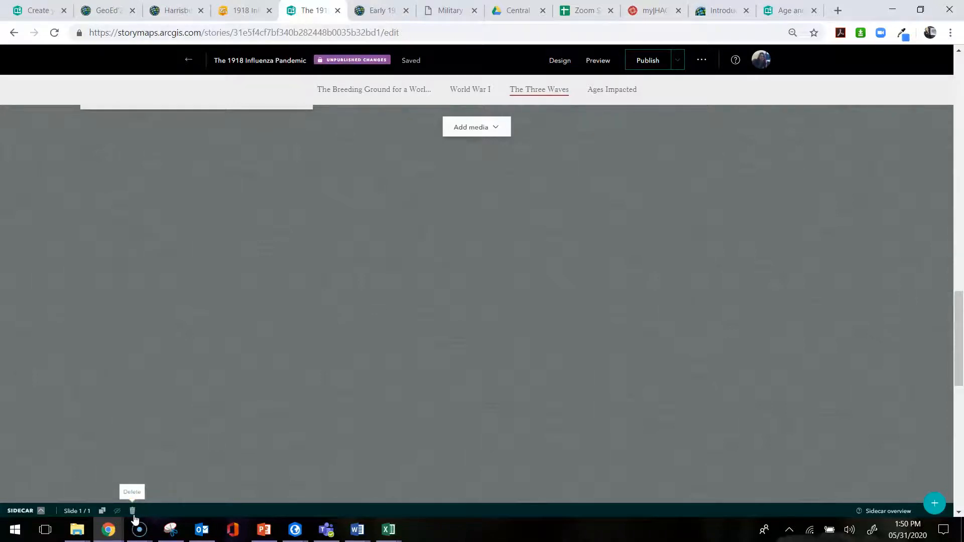
Expand the sidecar's slide strip and look at the sidecar options for changing its layout or deleting it.
{"action": "left_click", "coordinate": [41, 511]}
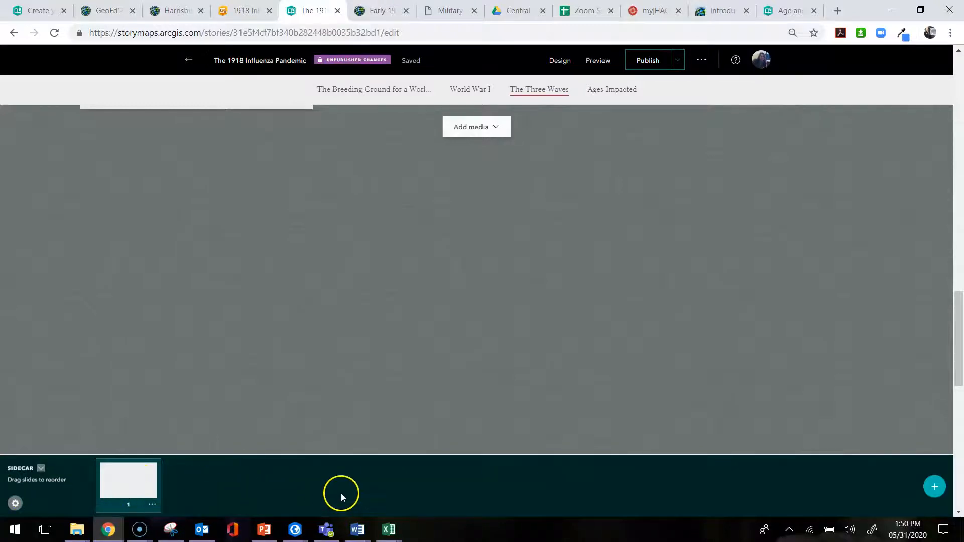
{"action": "left_click", "coordinate": [16, 504]}
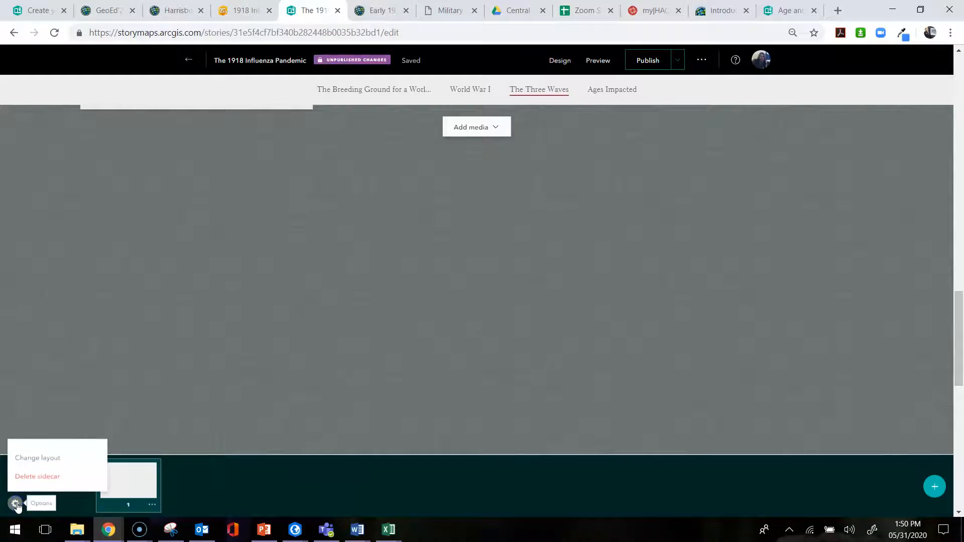
{"action": "left_click", "coordinate": [57, 462]}
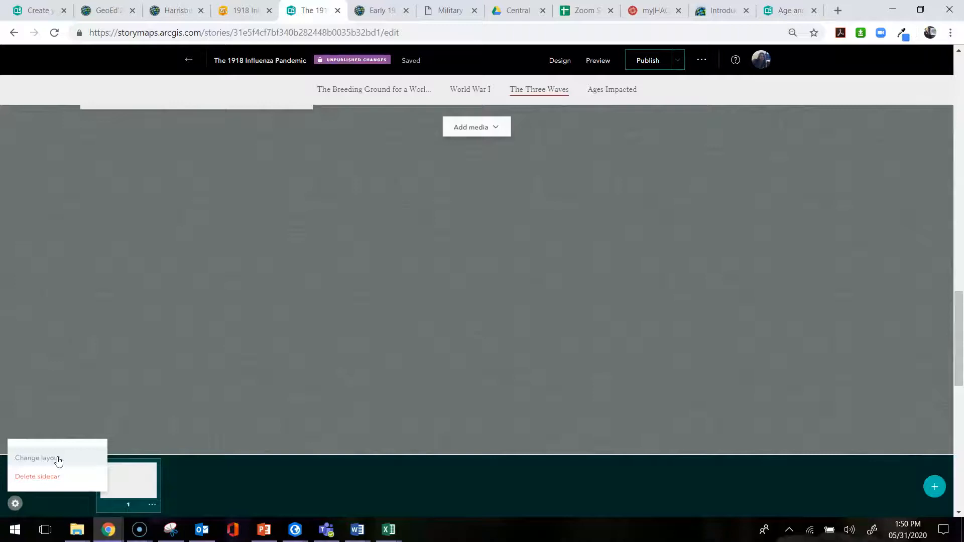
{"action": "left_click", "coordinate": [64, 478]}
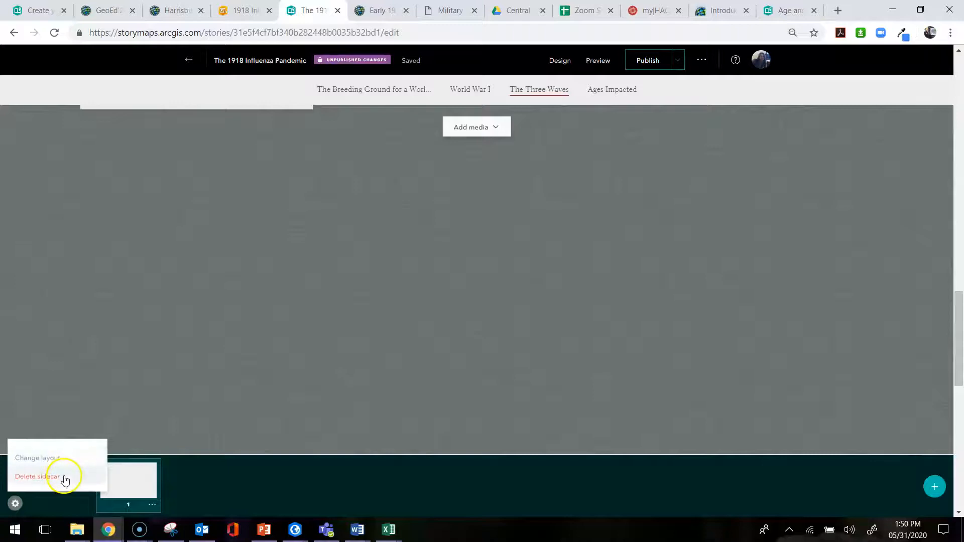
{"action": "left_click", "coordinate": [254, 471]}
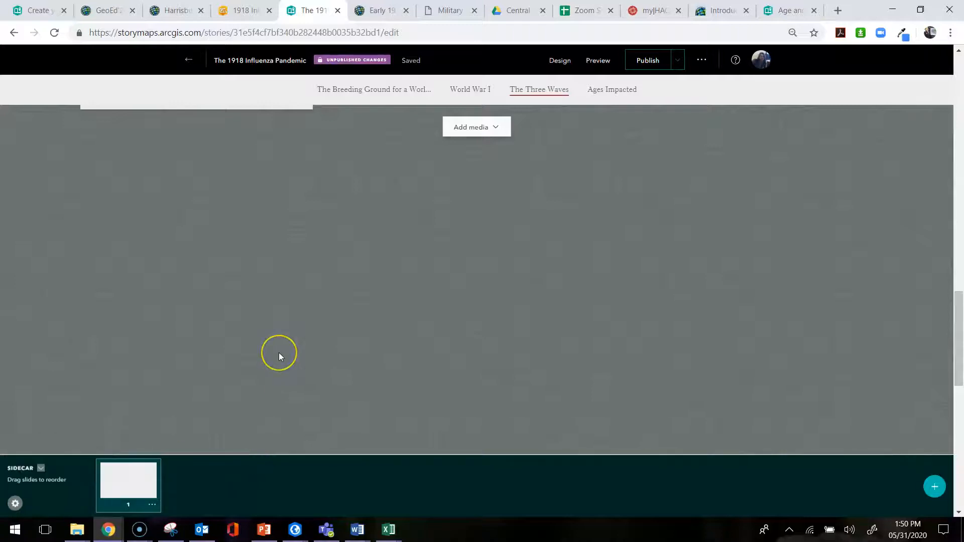
Place the saved U.S. web map with red city circles as the first slide's media.
{"action": "left_click", "coordinate": [469, 128]}
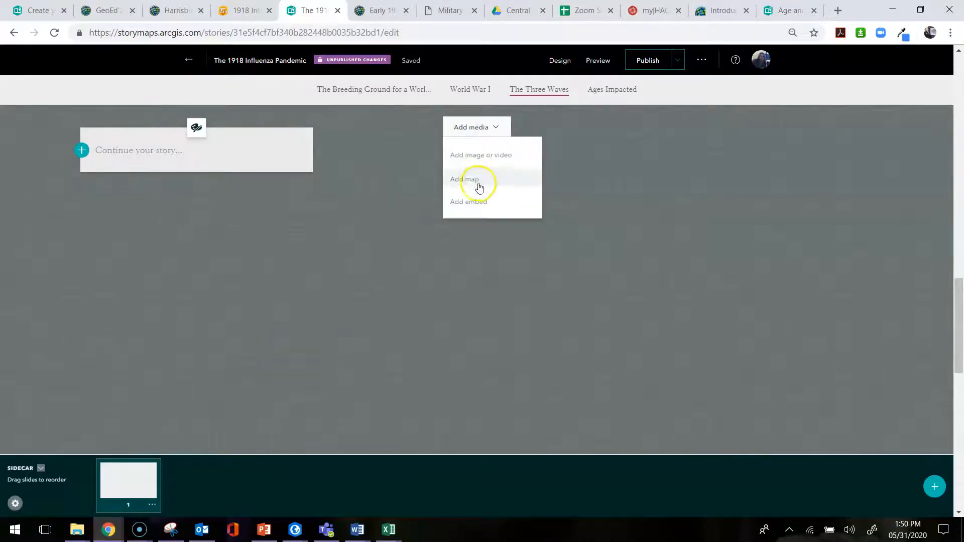
{"action": "left_click", "coordinate": [504, 168]}
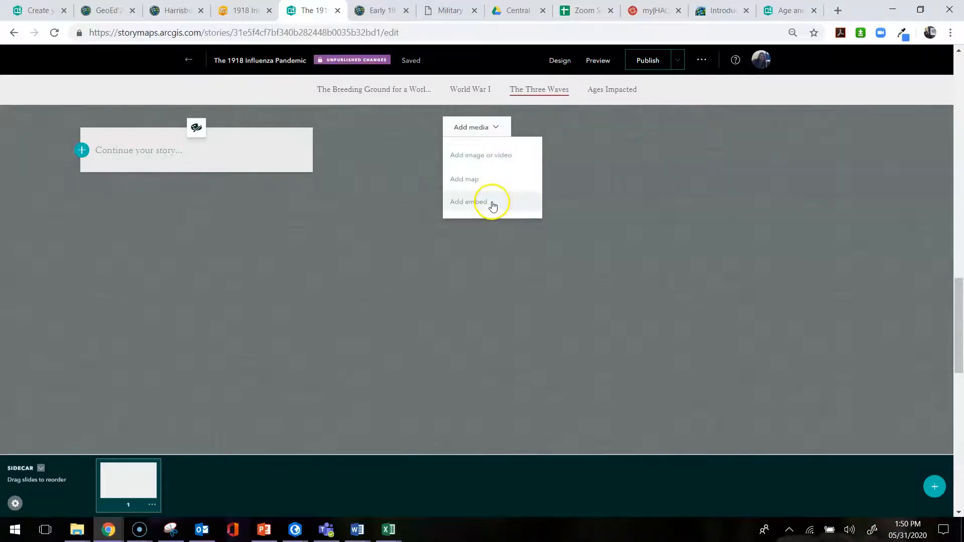
{"action": "left_click", "coordinate": [472, 180]}
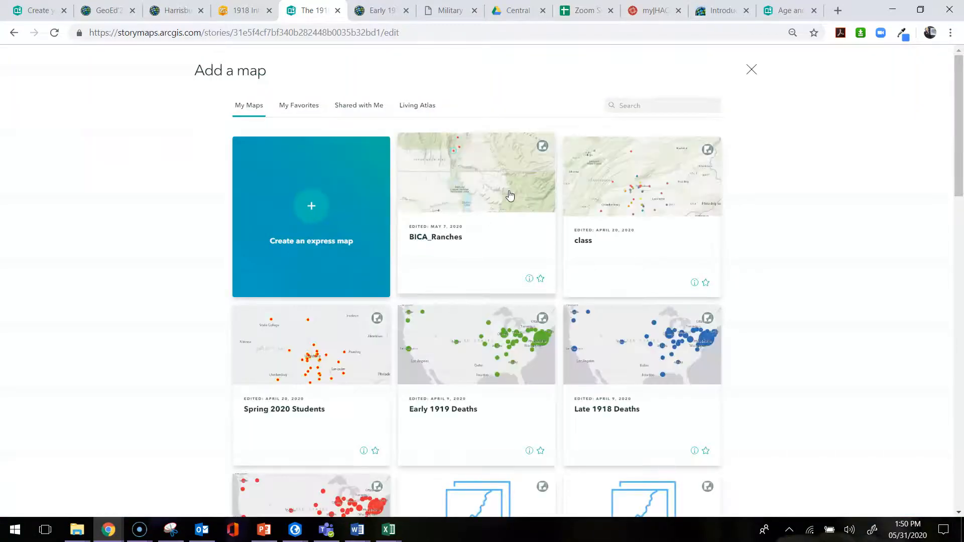
{"action": "left_click", "coordinate": [287, 267]}
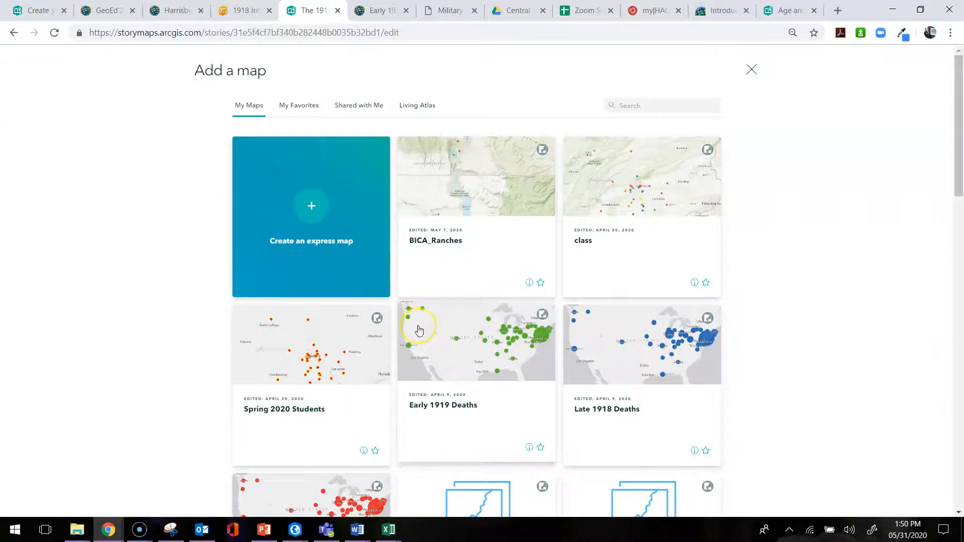
{"action": "scroll", "coordinate": [419, 330], "scroll_direction": "down", "scroll_amount": 1}
{"action": "scroll", "coordinate": [420, 330], "scroll_direction": "down", "scroll_amount": 1}
{"action": "left_click", "coordinate": [300, 398]}
{"action": "left_click", "coordinate": [300, 396]}
{"action": "left_click", "coordinate": [300, 393]}
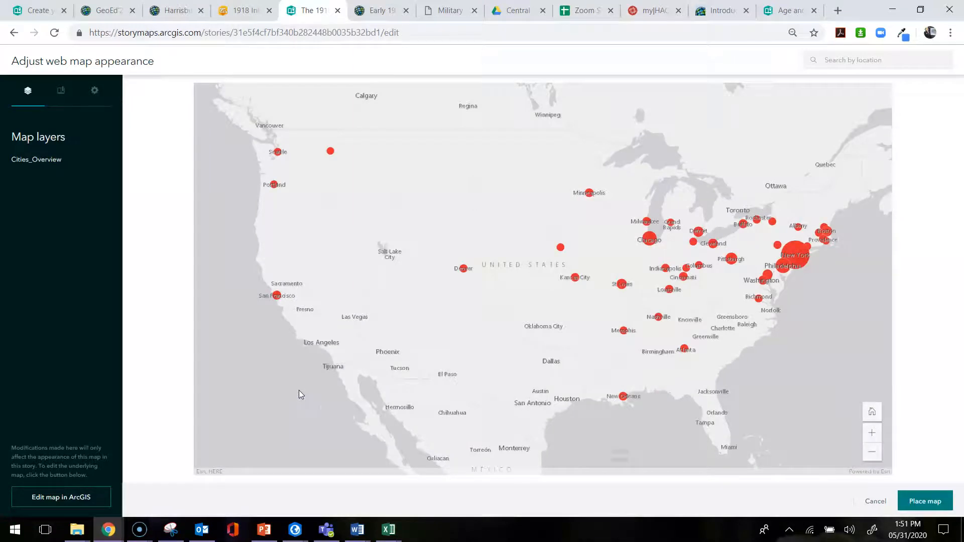
{"action": "left_click", "coordinate": [932, 502]}
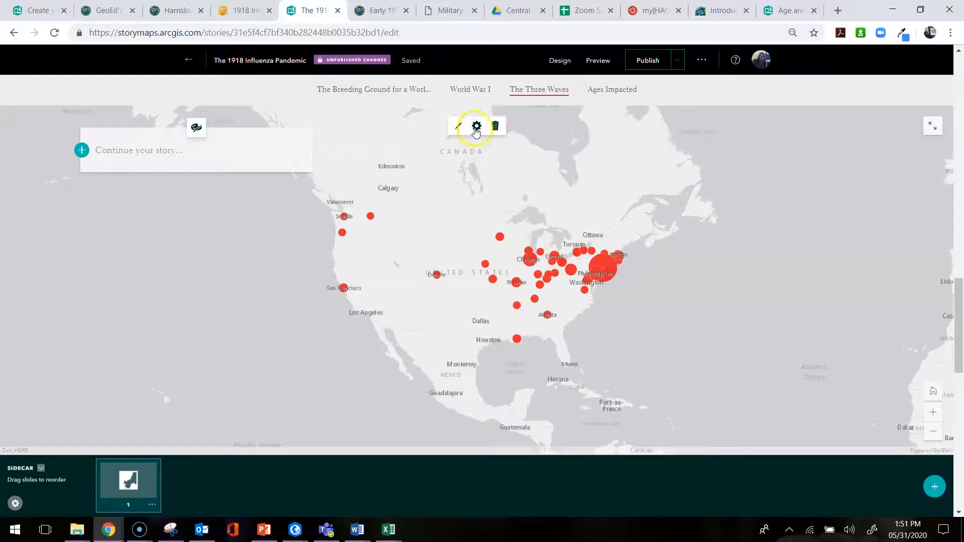
Enter "First Wave" in the first slide's narrative panel and format it as a large heading.
{"action": "left_click", "coordinate": [168, 148]}
{"action": "type", "text": "First Wave"}
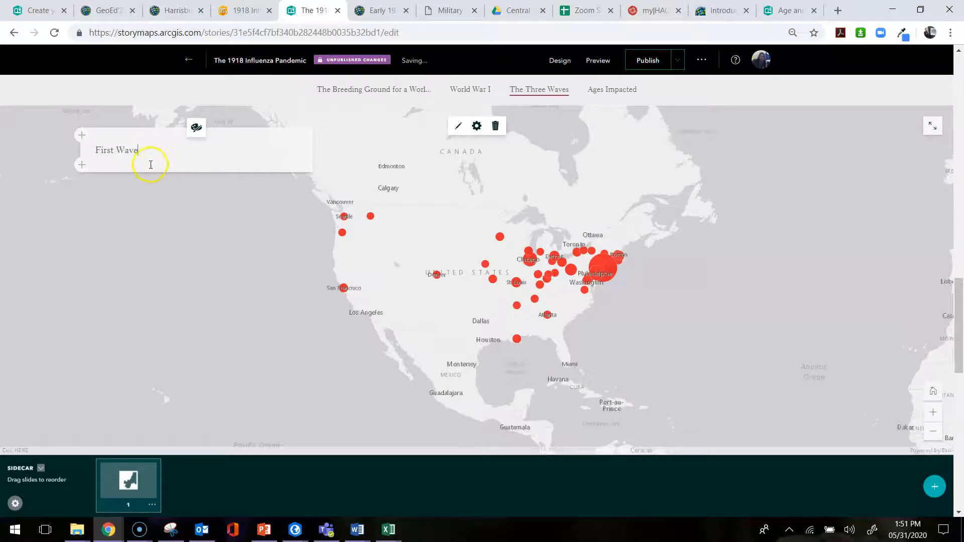
{"action": "left_click_drag", "start_coordinate": [143, 152], "coordinate": [78, 151]}
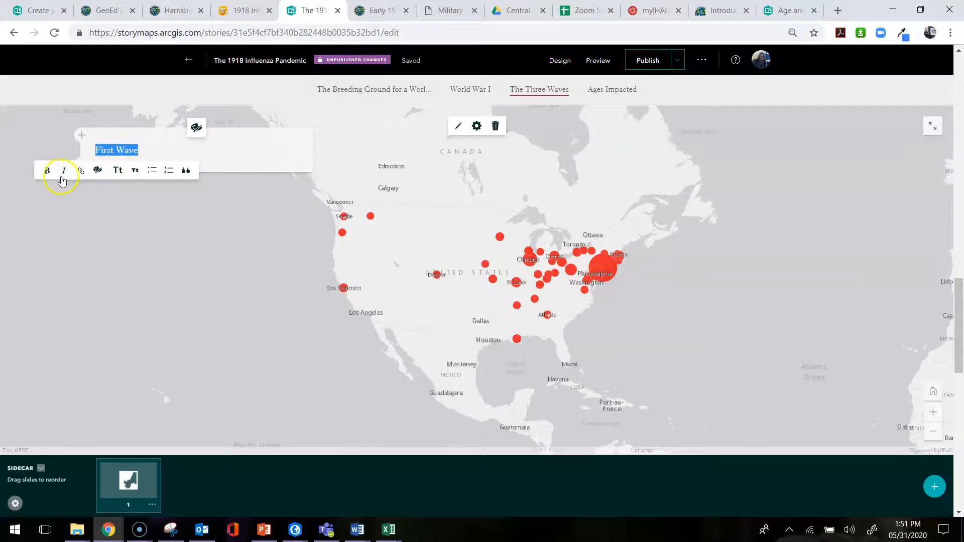
{"action": "left_click", "coordinate": [119, 176]}
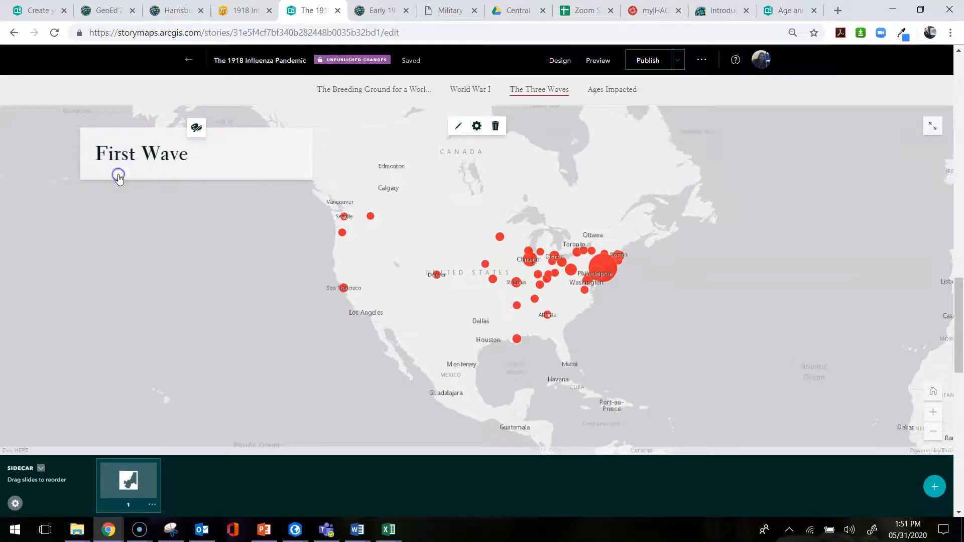
{"action": "left_click", "coordinate": [206, 150]}
{"action": "left_click_drag", "start_coordinate": [178, 153], "coordinate": [82, 157]}
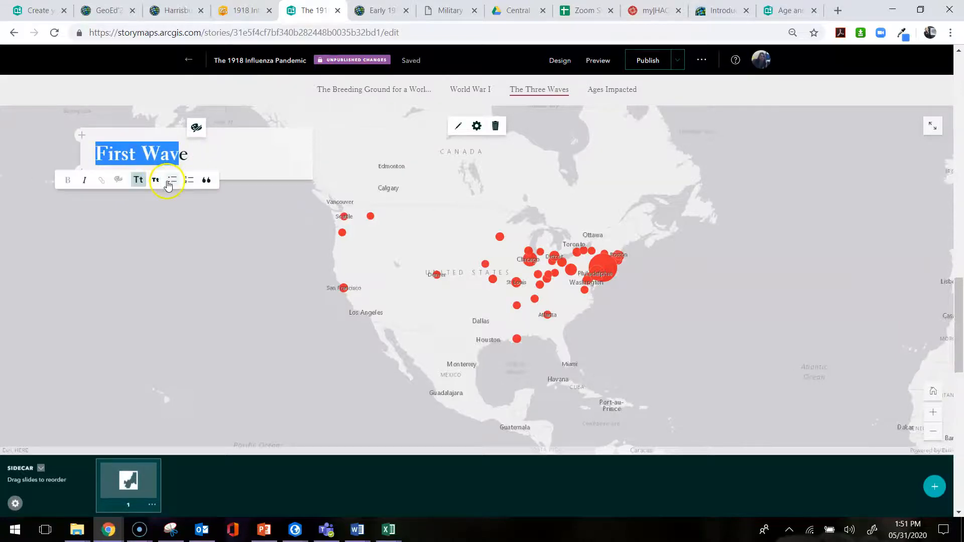
{"action": "left_click", "coordinate": [215, 163]}
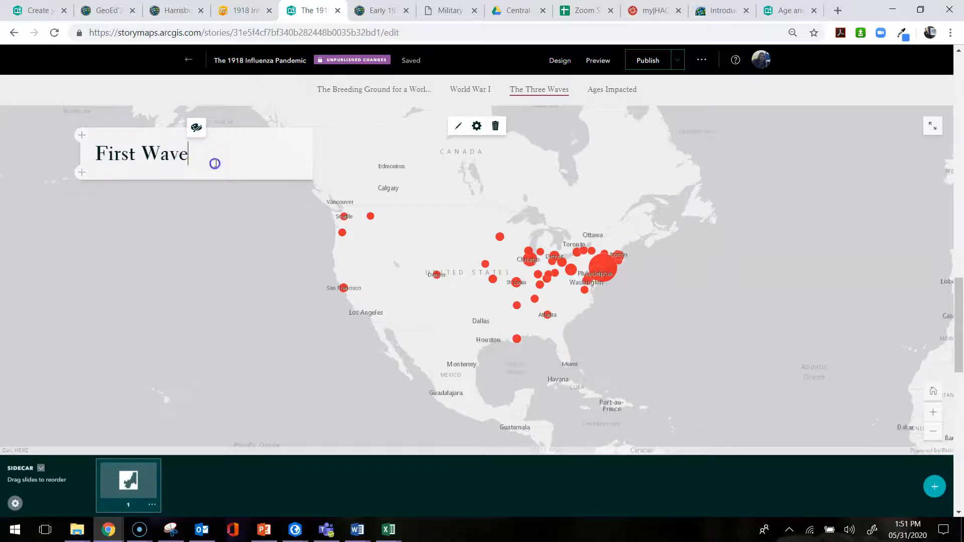
{"action": "left_click", "coordinate": [308, 168]}
{"action": "left_click", "coordinate": [406, 221]}
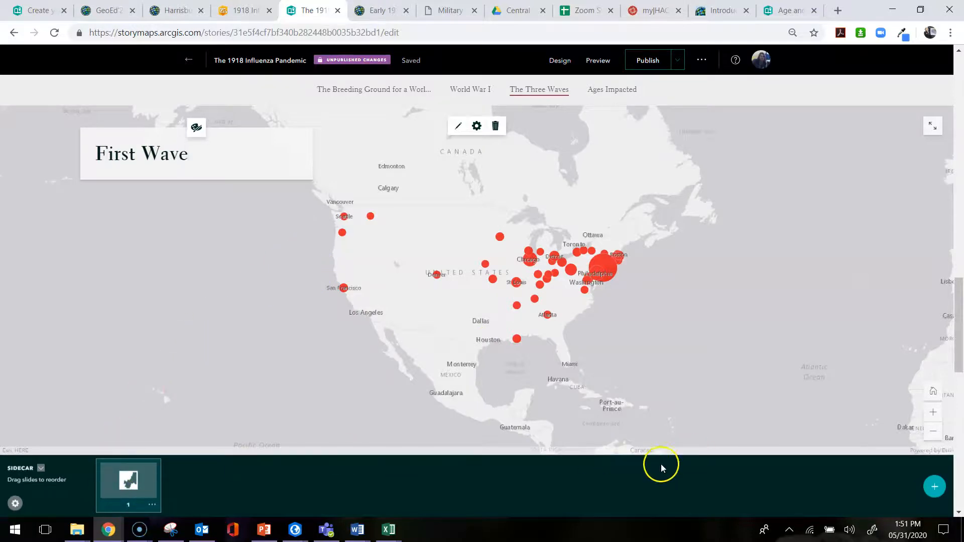
Add a second sidecar slide and enter "Second Wave" in its narrative panel.
{"action": "left_click", "coordinate": [936, 488]}
{"action": "left_click", "coordinate": [393, 162]}
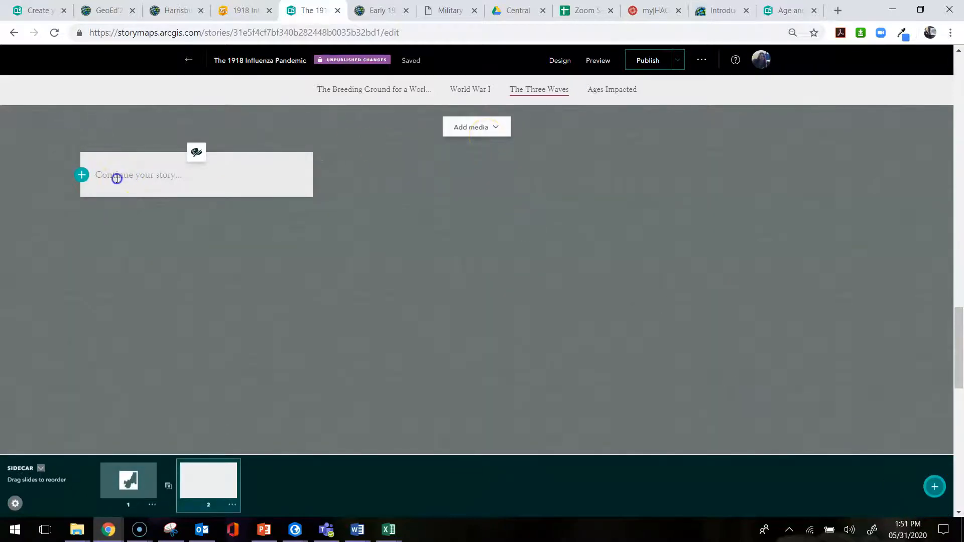
{"action": "type", "text": "Second Wave"}
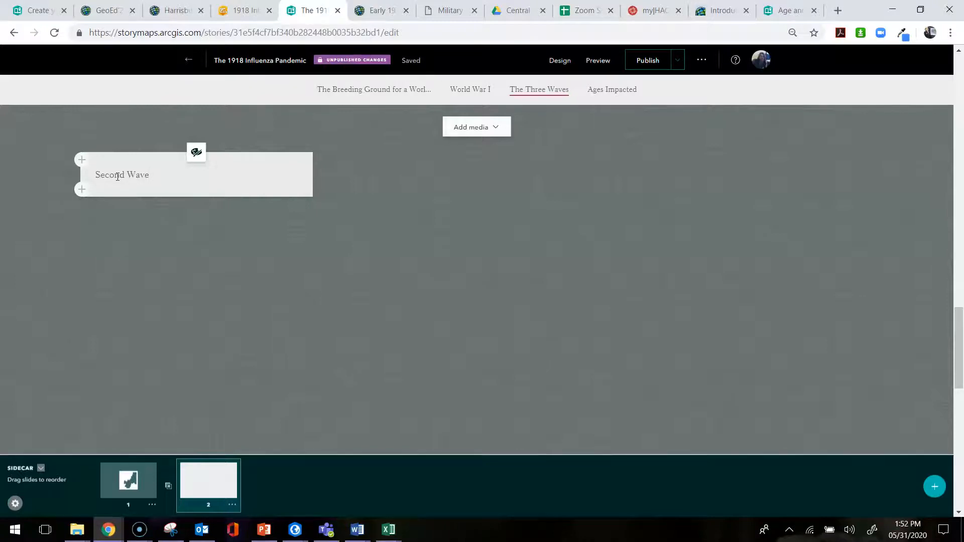
Place the "Late 1918 Deaths" map as the second slide's media and return to that slide.
{"action": "left_click", "coordinate": [492, 127]}
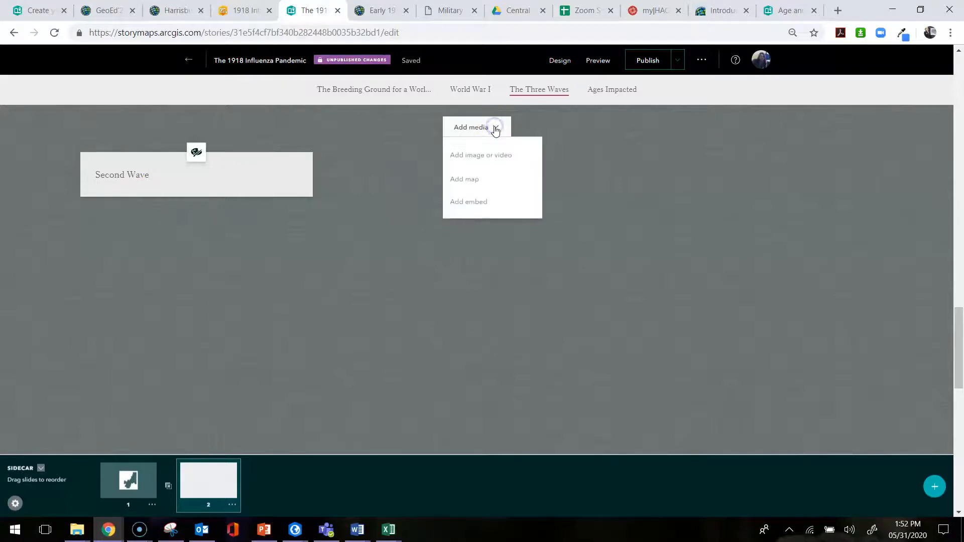
{"action": "left_click", "coordinate": [469, 185]}
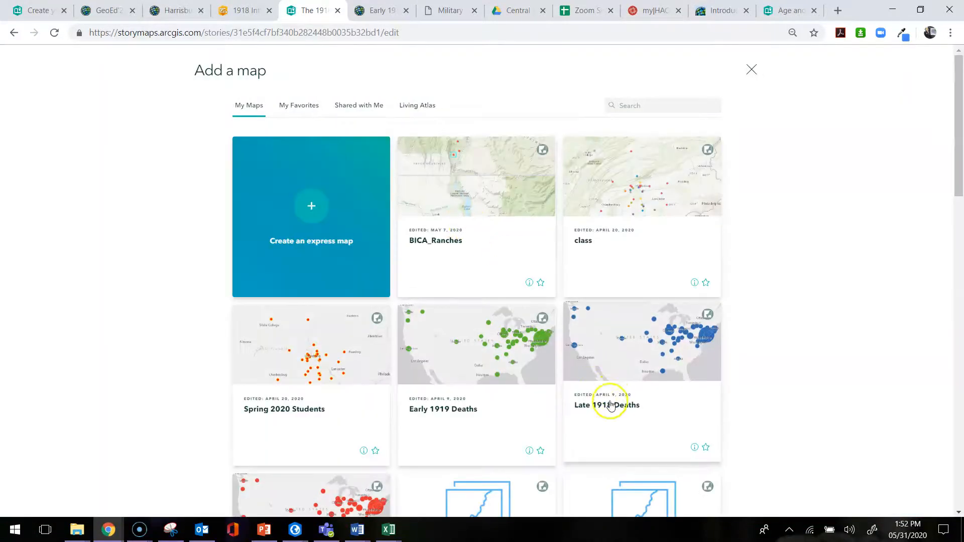
{"action": "left_click", "coordinate": [637, 359]}
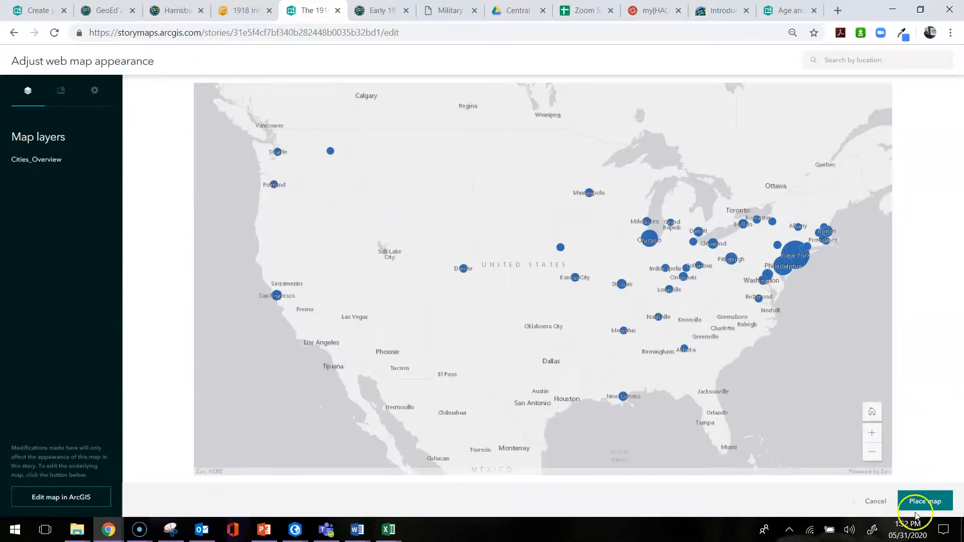
{"action": "left_click", "coordinate": [921, 501]}
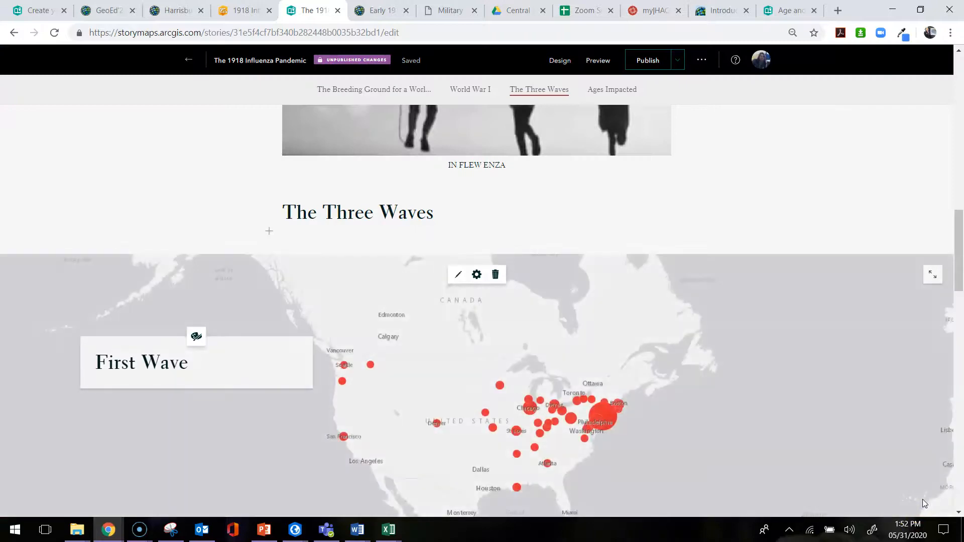
{"action": "scroll", "coordinate": [806, 394], "scroll_direction": "down", "scroll_amount": 3}
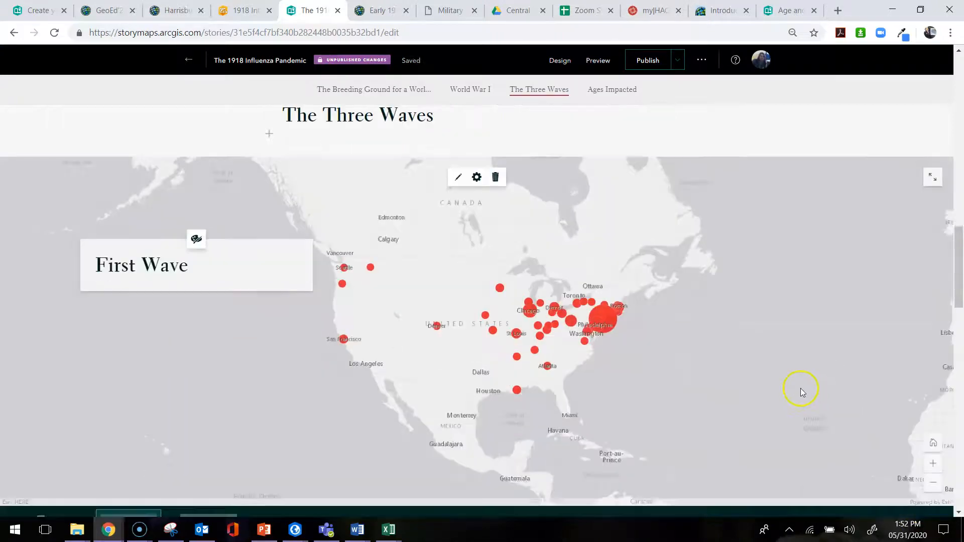
{"action": "left_click", "coordinate": [202, 194]}
{"action": "left_click", "coordinate": [210, 475]}
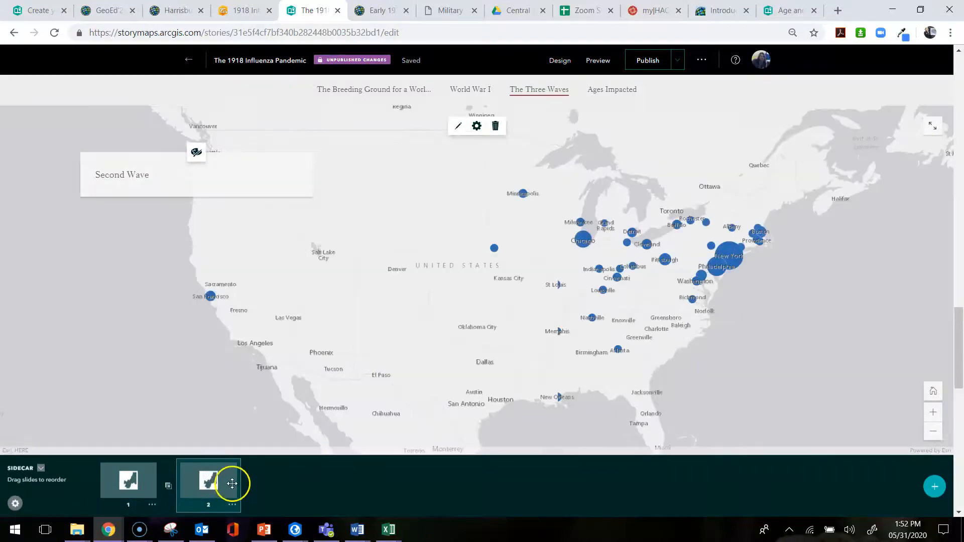
Format "Second Wave" in the second slide's narrative panel as a large heading and add a third sidecar slide.
{"action": "left_click_drag", "start_coordinate": [168, 175], "coordinate": [73, 173]}
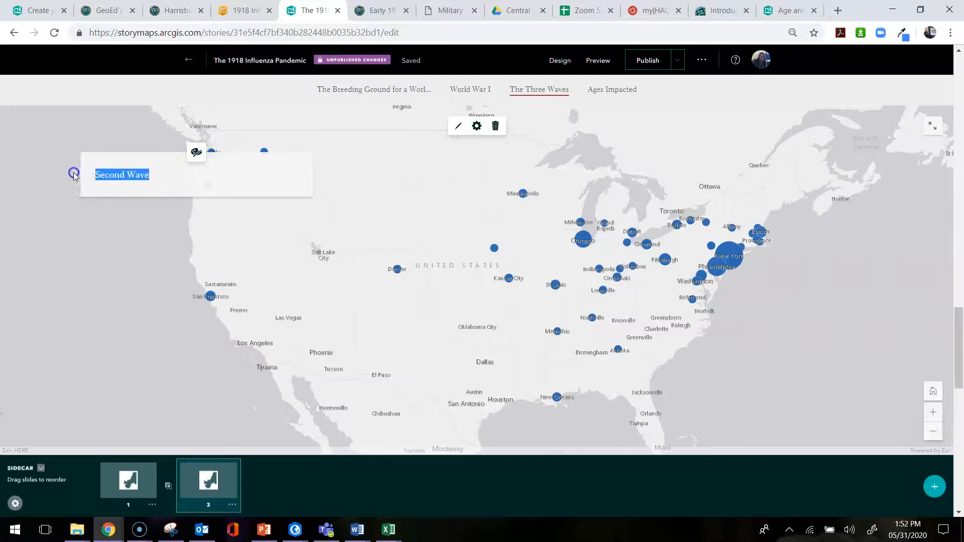
{"action": "left_click", "coordinate": [123, 200]}
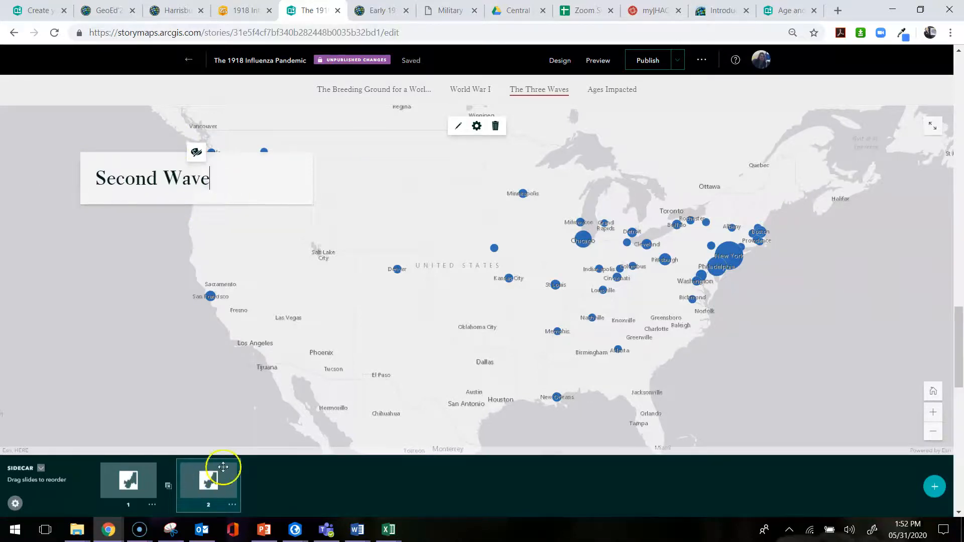
{"action": "left_click", "coordinate": [934, 488]}
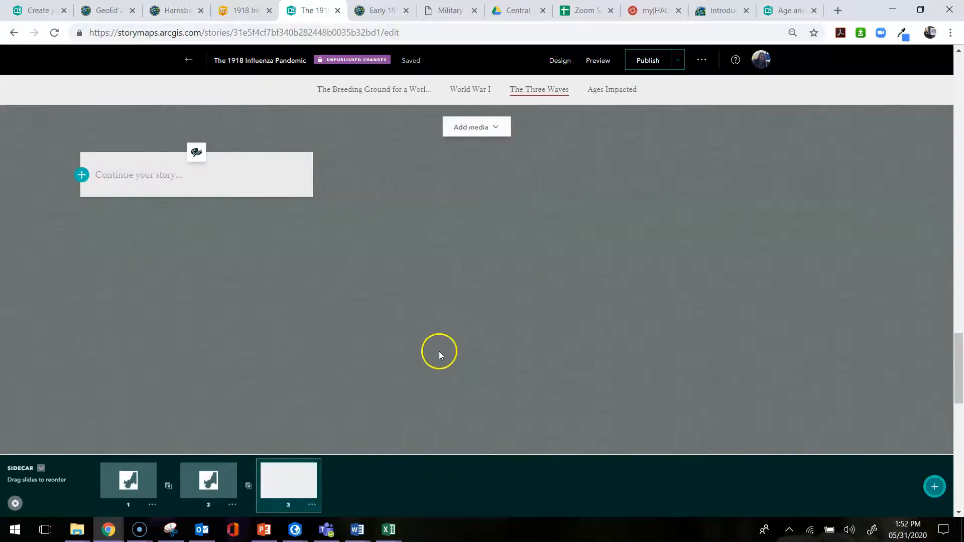
Place the "Early 1919 Deaths" map as the third slide's media.
{"action": "left_click", "coordinate": [485, 127]}
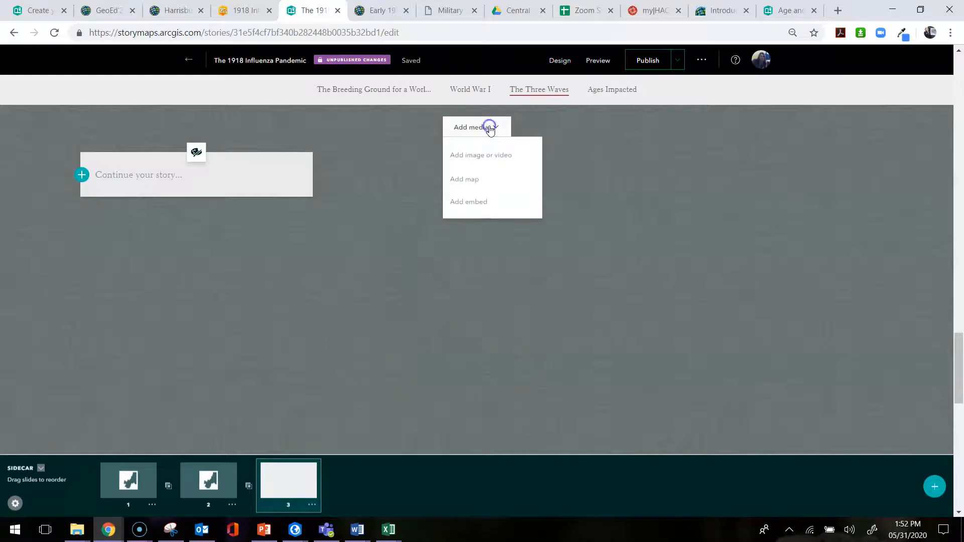
{"action": "left_click", "coordinate": [467, 178]}
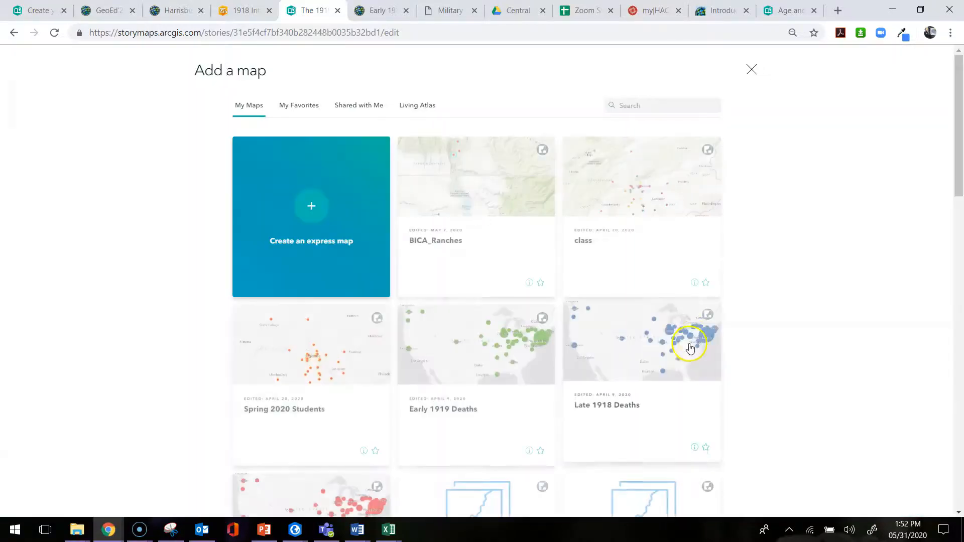
{"action": "left_click", "coordinate": [446, 371]}
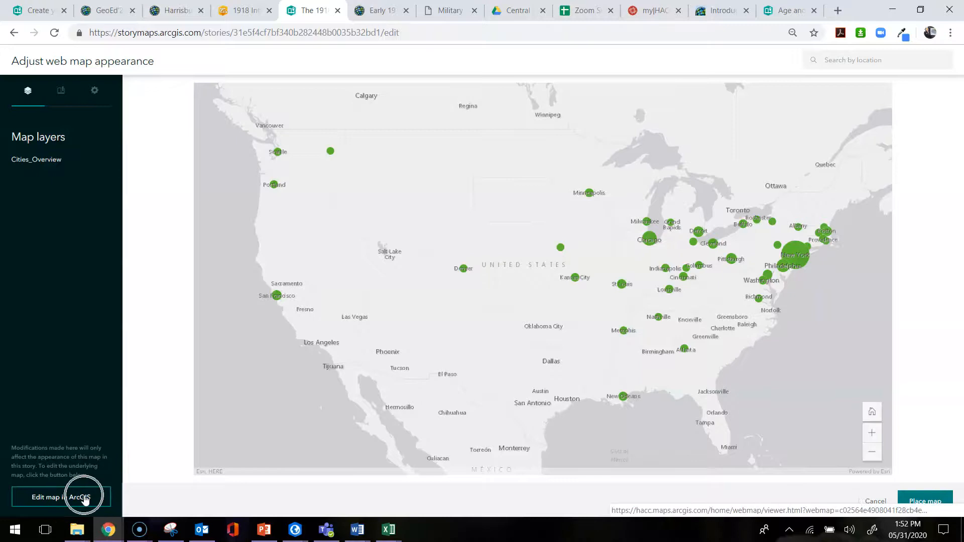
{"action": "left_click", "coordinate": [445, 332]}
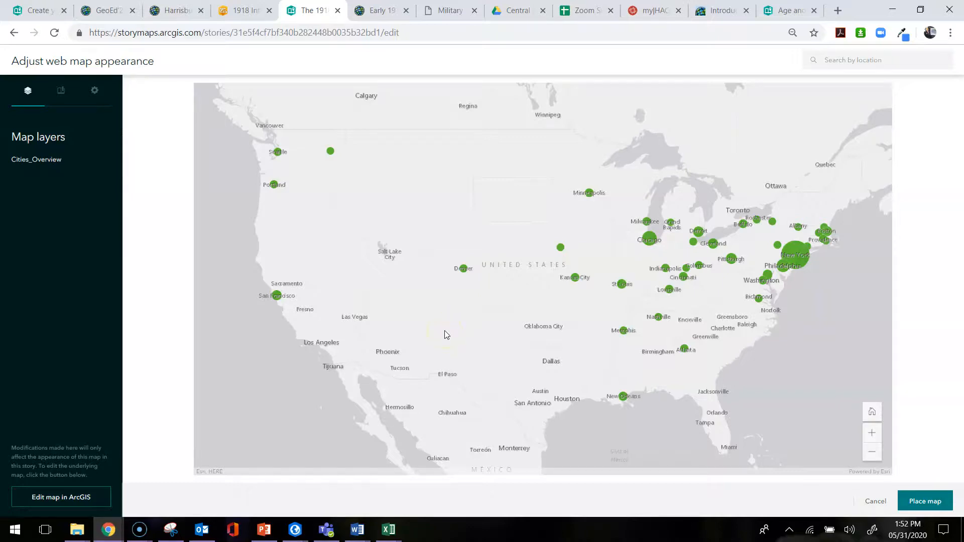
{"action": "left_click", "coordinate": [64, 497]}
{"action": "left_click", "coordinate": [922, 502]}
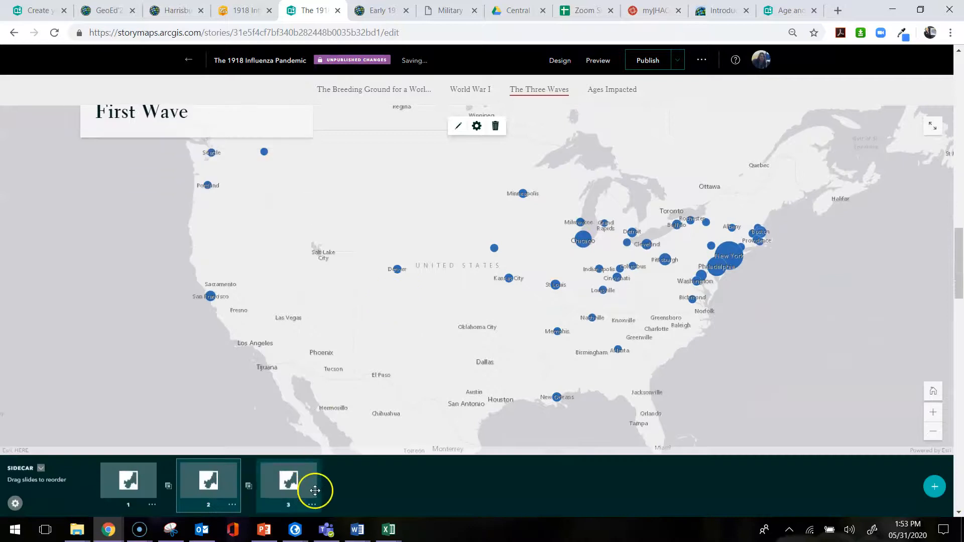
Enter "Third Wave" in the third slide's narrative panel and format it as a large heading.
{"action": "left_click", "coordinate": [311, 486]}
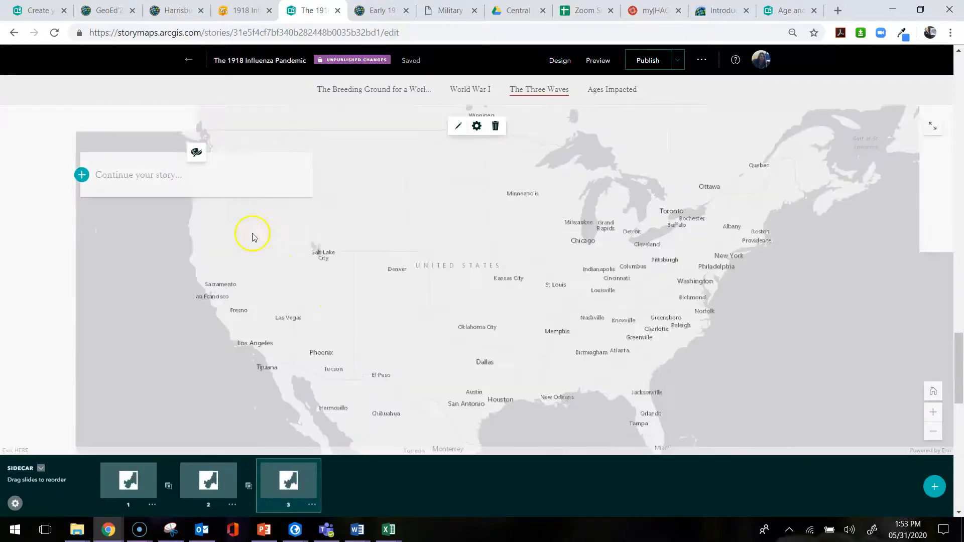
{"action": "left_click", "coordinate": [137, 170]}
{"action": "type", "text": "Third Wave"}
{"action": "left_click_drag", "start_coordinate": [181, 179], "coordinate": [79, 174]}
{"action": "left_click", "coordinate": [117, 193]}
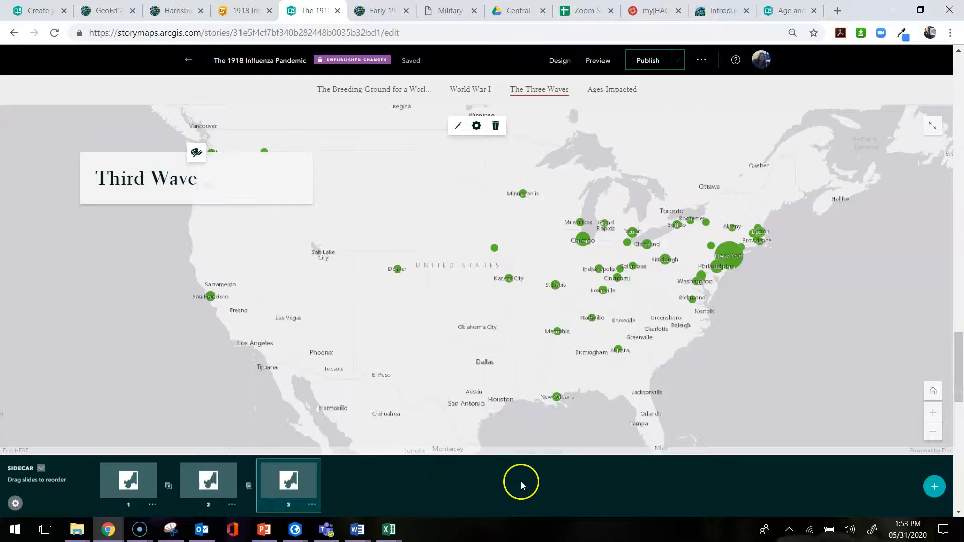
Check the death figures in the pop-up of the Omaha circle on the third slide's map and dismiss it.
{"action": "left_click", "coordinate": [494, 249]}
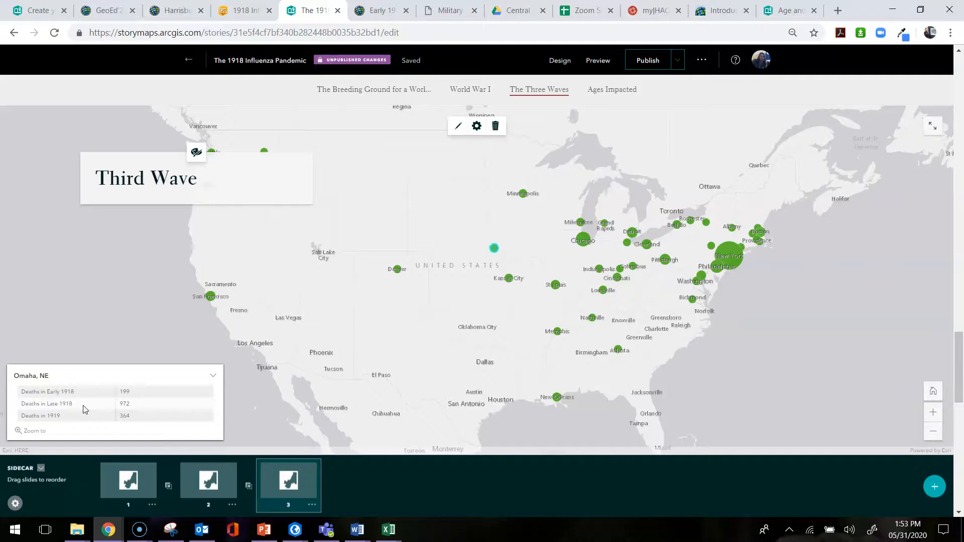
{"action": "left_click", "coordinate": [315, 391]}
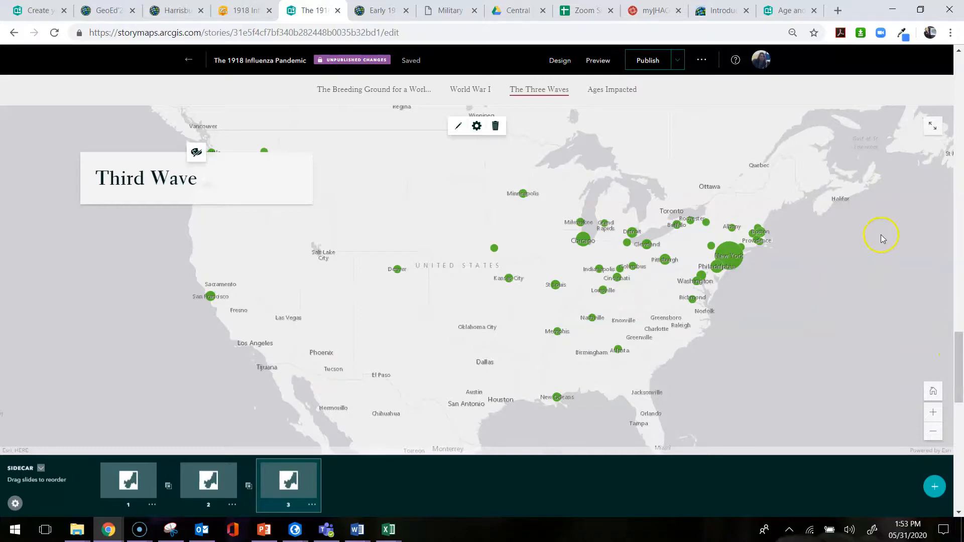
Publish the story with the new sidecar changes.
{"action": "scroll", "coordinate": [919, 266], "scroll_direction": "down", "scroll_amount": 2}
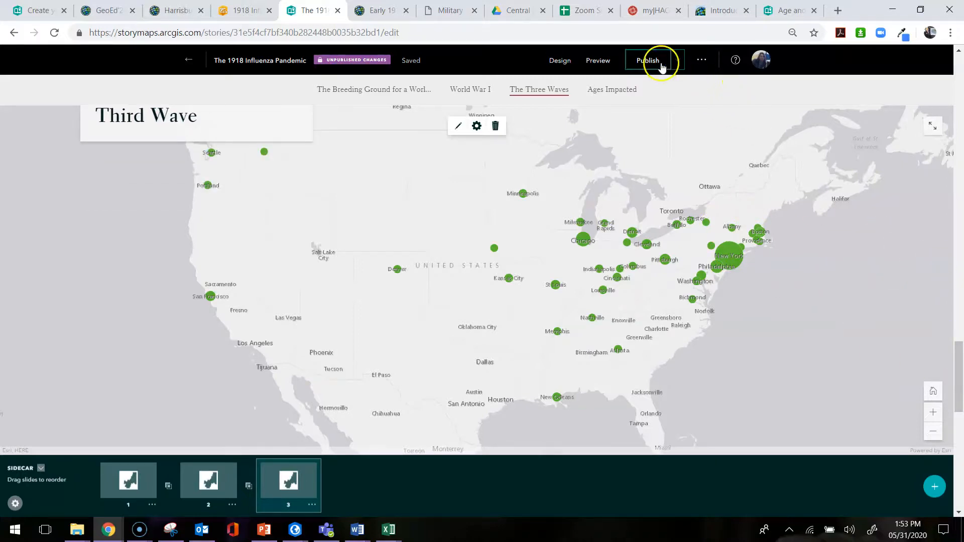
{"action": "left_click", "coordinate": [662, 67]}
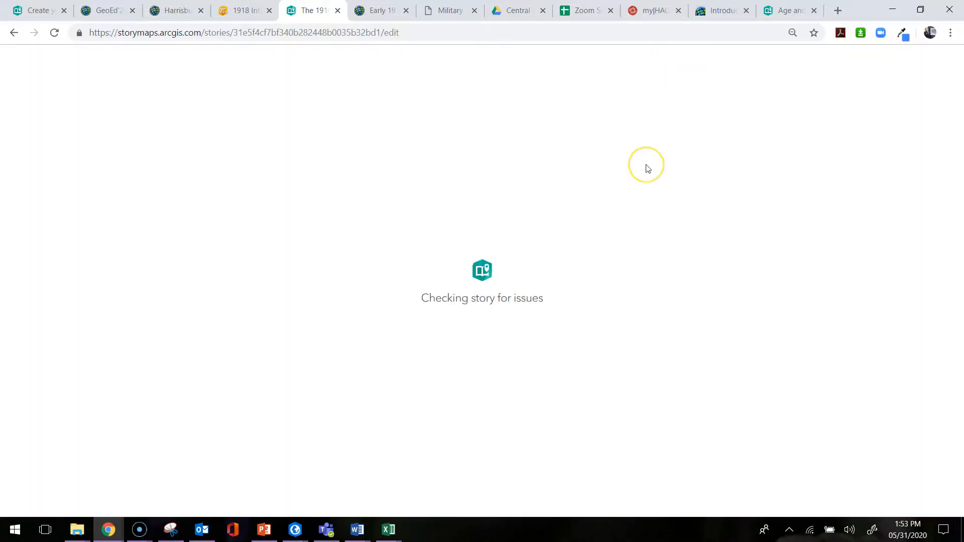